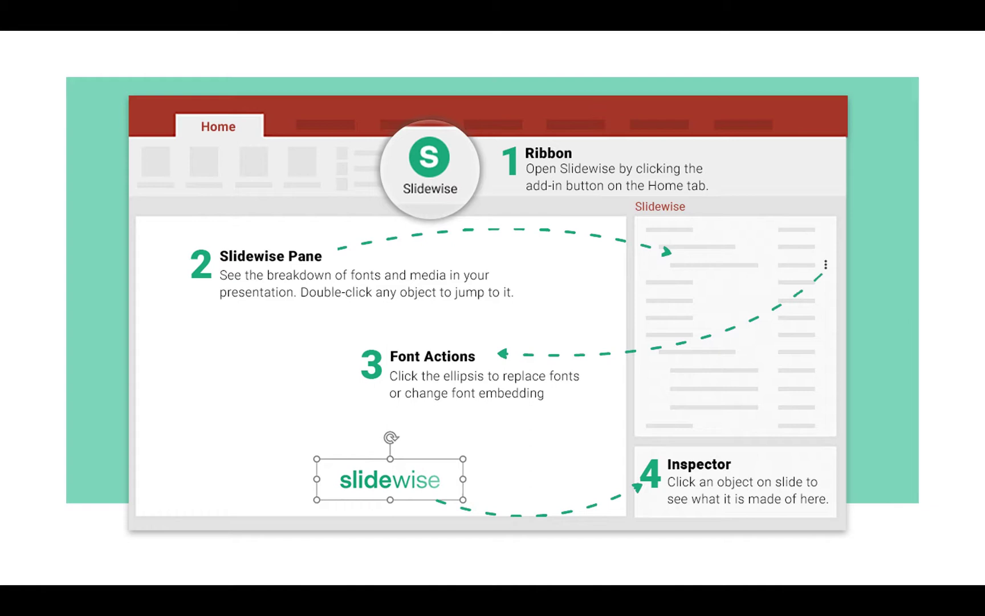
End the slideshow to return to the 32-slide Slidewise_Demo.pptx thumbnail overview.
key("Escape")
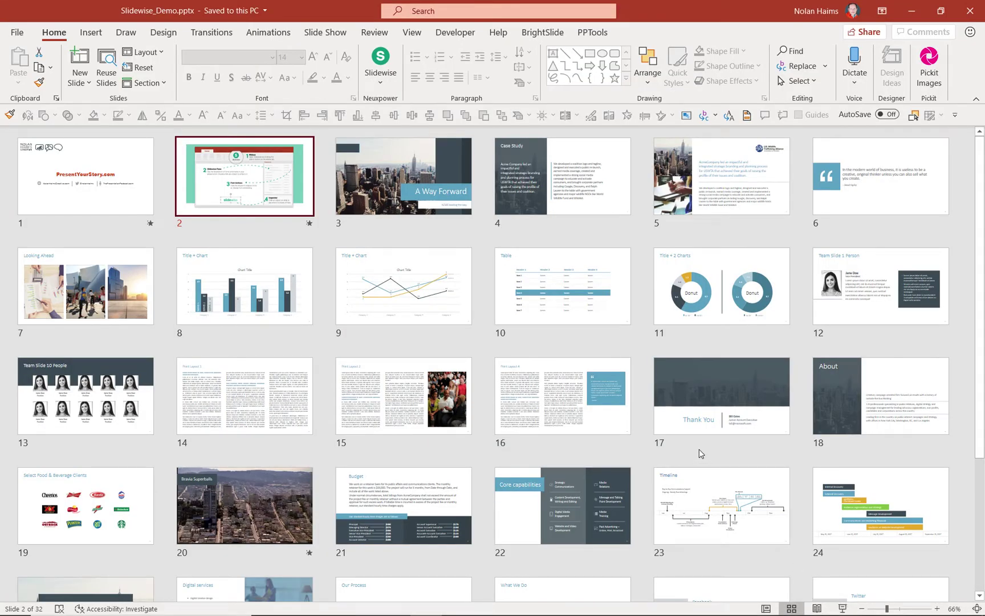
scroll(700, 453, "down", 3)
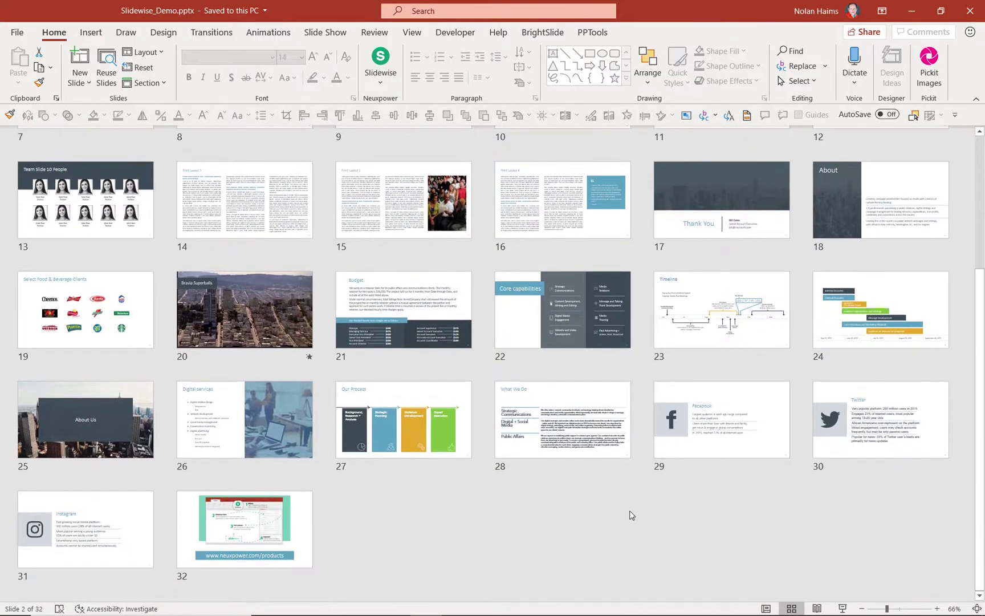
scroll(626, 521, "up", 3)
scroll(626, 524, "up", 1)
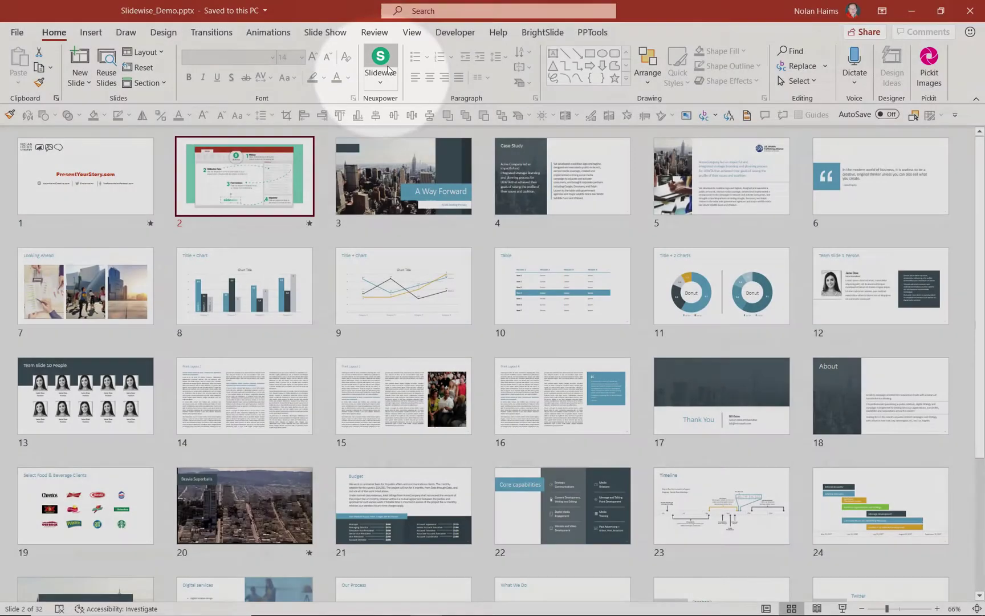
Open the Slidewise pane from the Home tab, showing 27 images, 2 videos and 9 fonts.
left_click(387, 69)
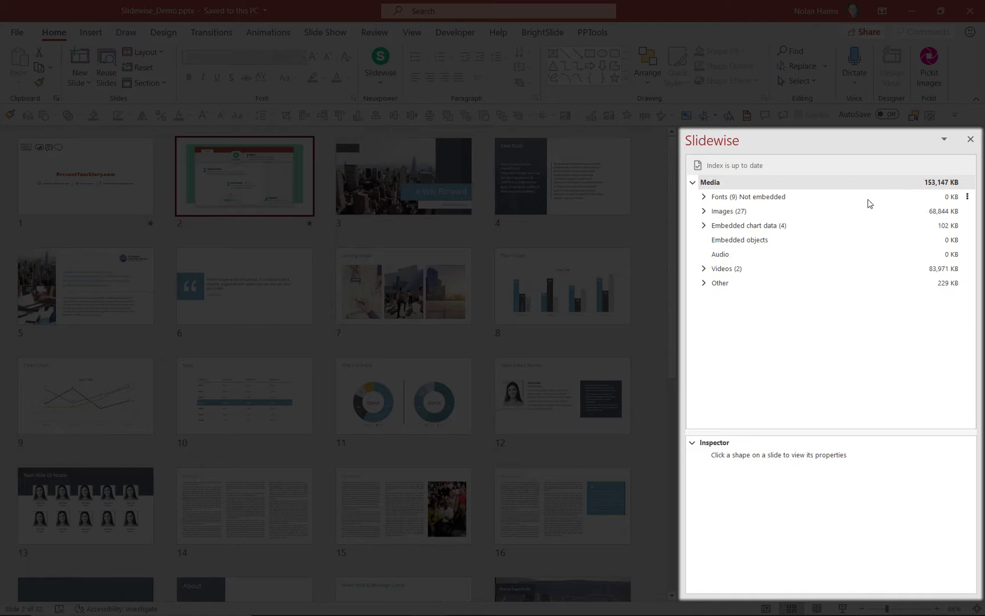
Expand Images > TIFF > image22.tif in Slidewise and select its Slide 19 entry.
left_click(705, 213)
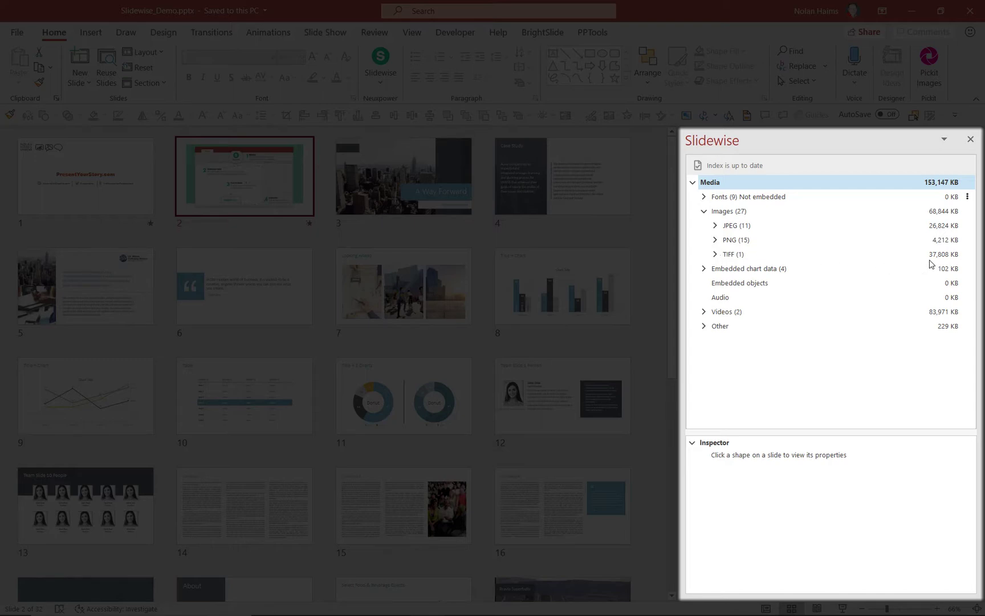
left_click(715, 255)
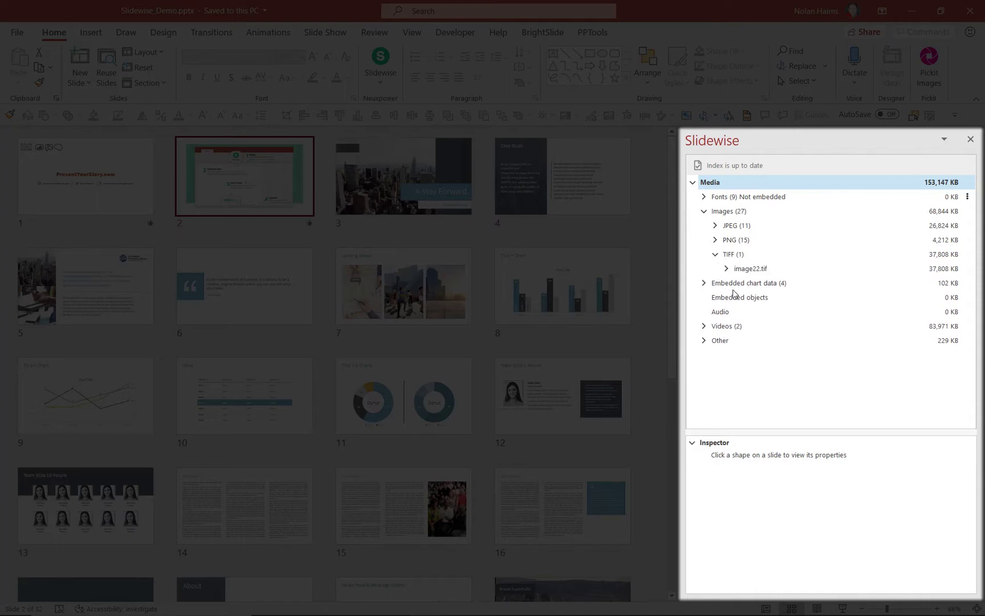
left_click(728, 269)
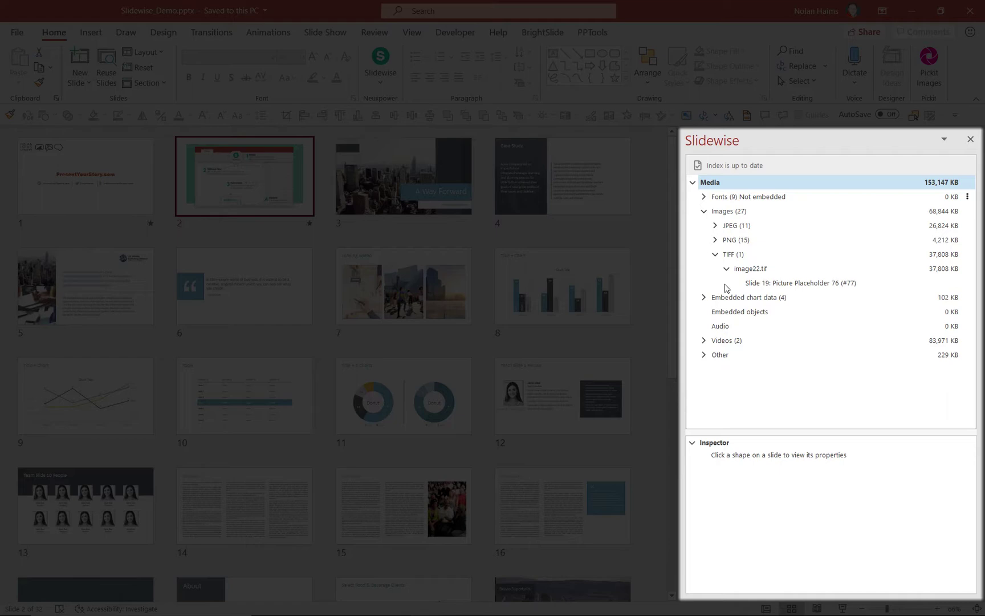
left_click(806, 285)
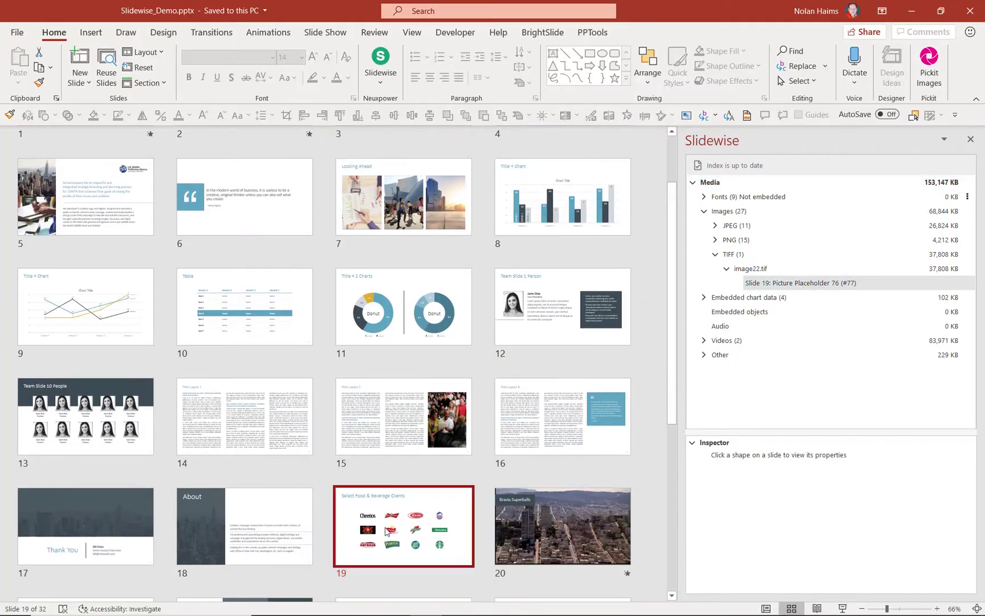
Open slide 19 and select Picture Placeholder 76, the Starbucks logo using image22.tif.
double_click(373, 507)
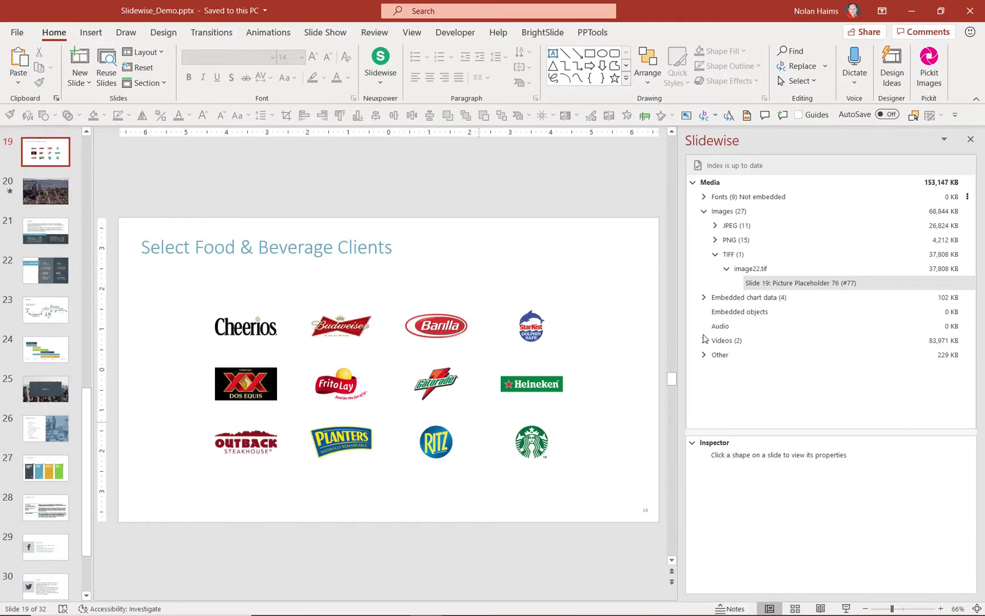
left_click(778, 289)
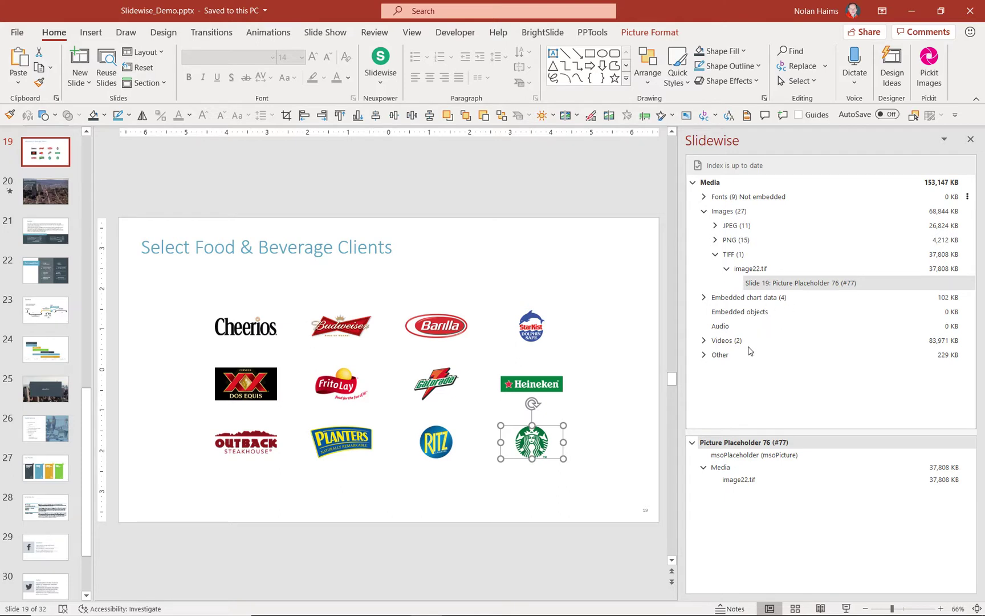
Expand Videos > MP4 in Slidewise and trace media1.mp4 and media2.mp4 to slide 20.
left_click(704, 342)
left_click(715, 356)
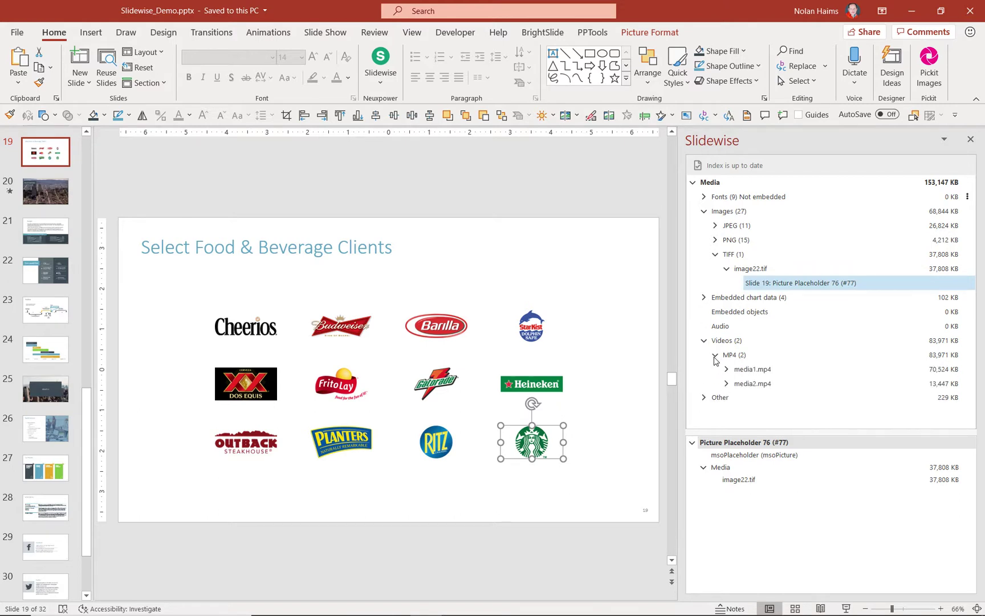
double_click(750, 372)
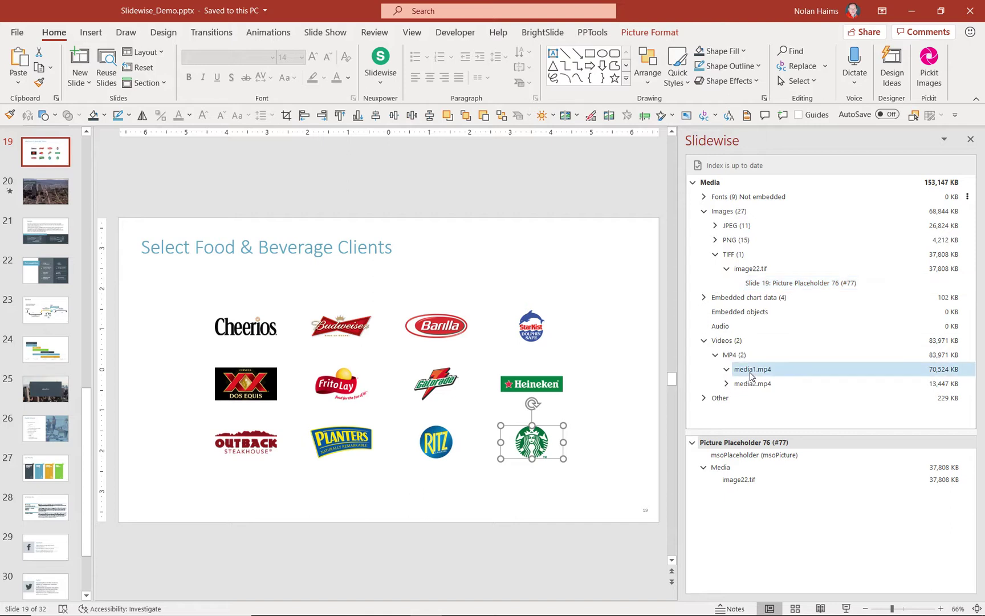
left_click(757, 387)
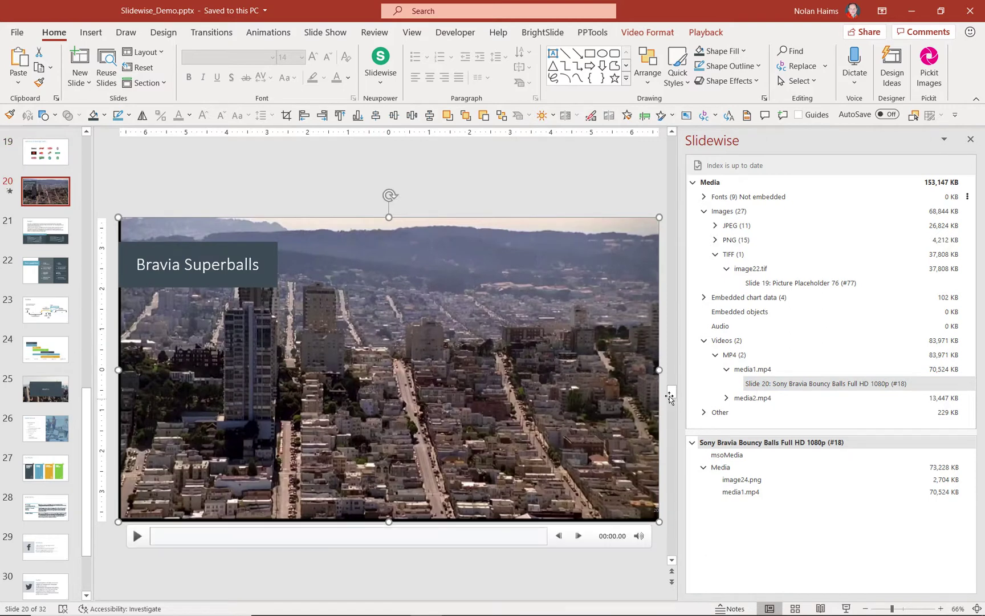
left_click(728, 400)
left_click(754, 414)
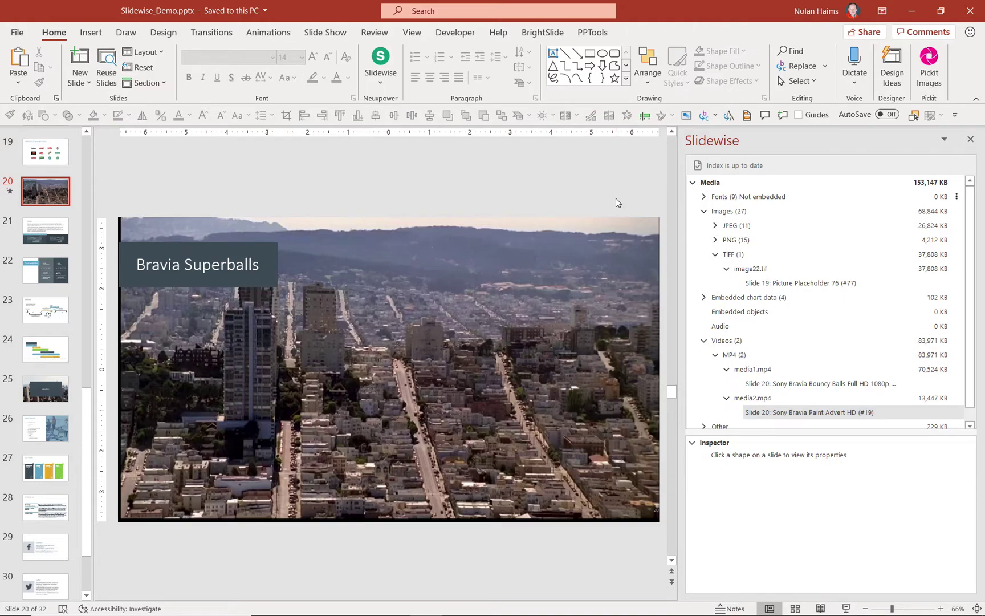
Move the visible Bouncy Balls video aside to check beneath it, then undo the move.
scroll(616, 201, "down", 2)
left_click(488, 297)
left_click_drag(488, 297, 414, 410)
key("ctrl+z")
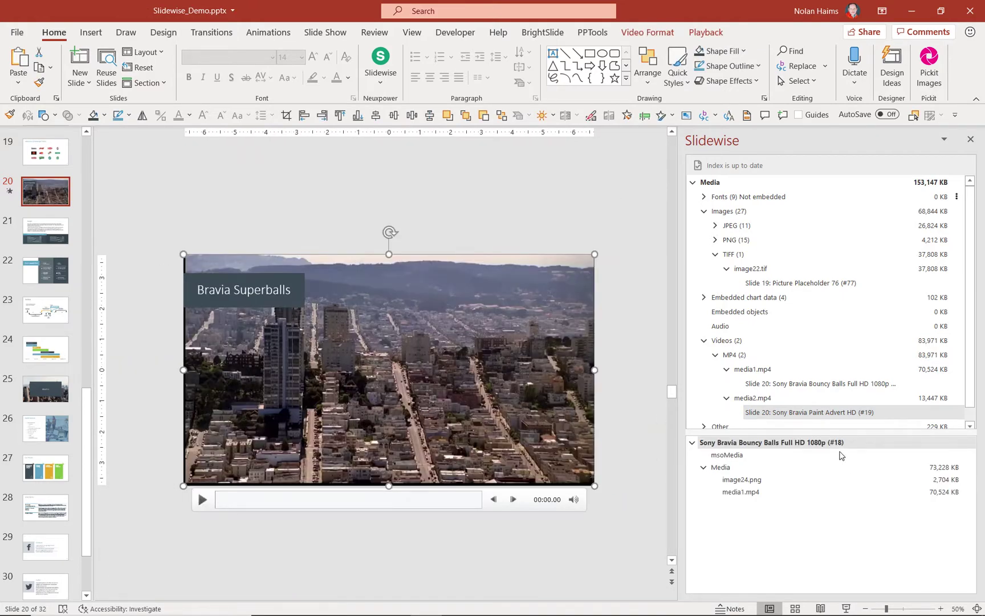
left_click_drag(829, 435, 823, 463)
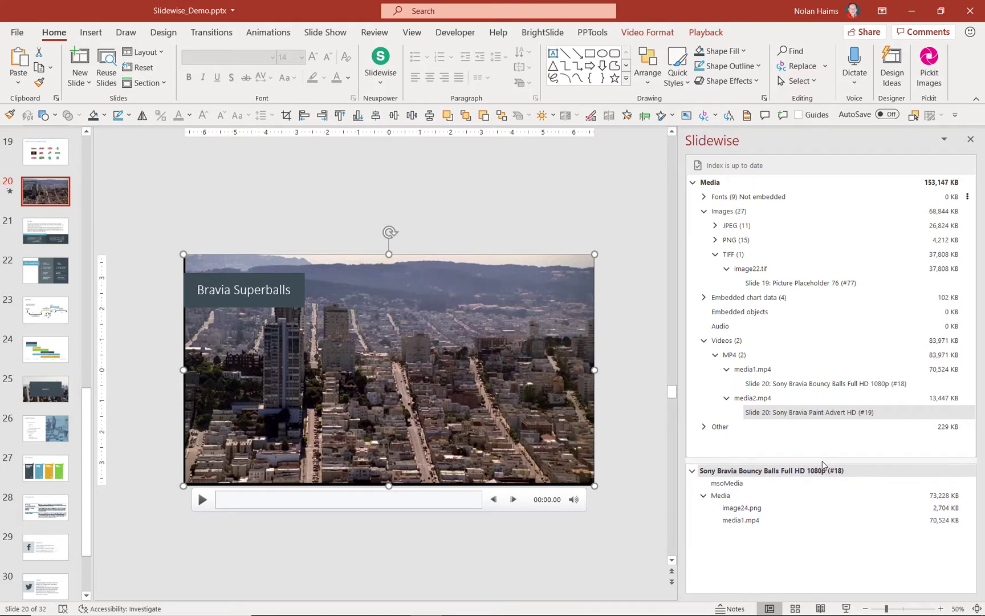
Unhide 'Sony Bravia Paint Advert HD' in the Selection Pane and select its black video box.
left_click(648, 85)
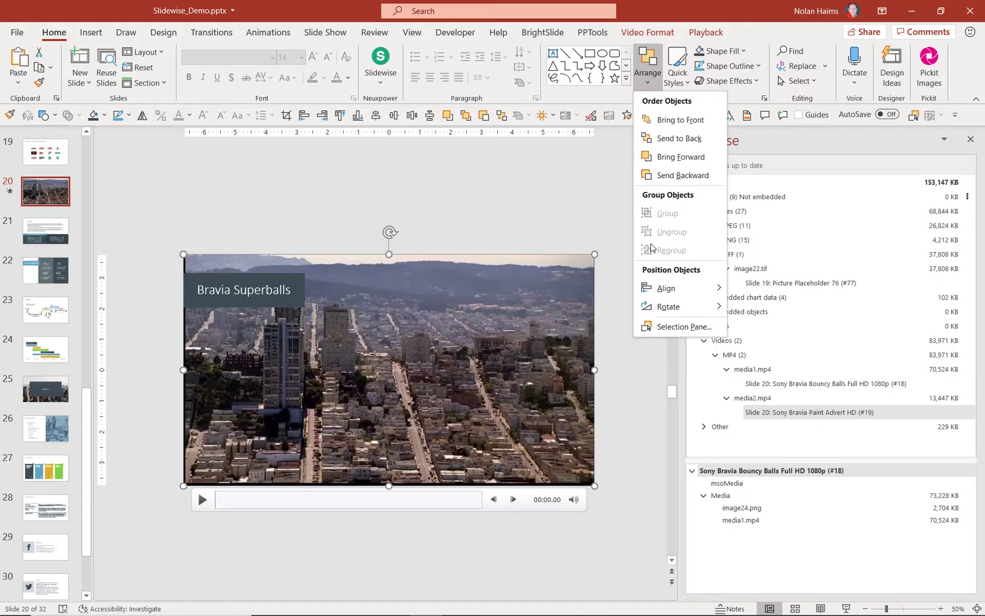
left_click(665, 327)
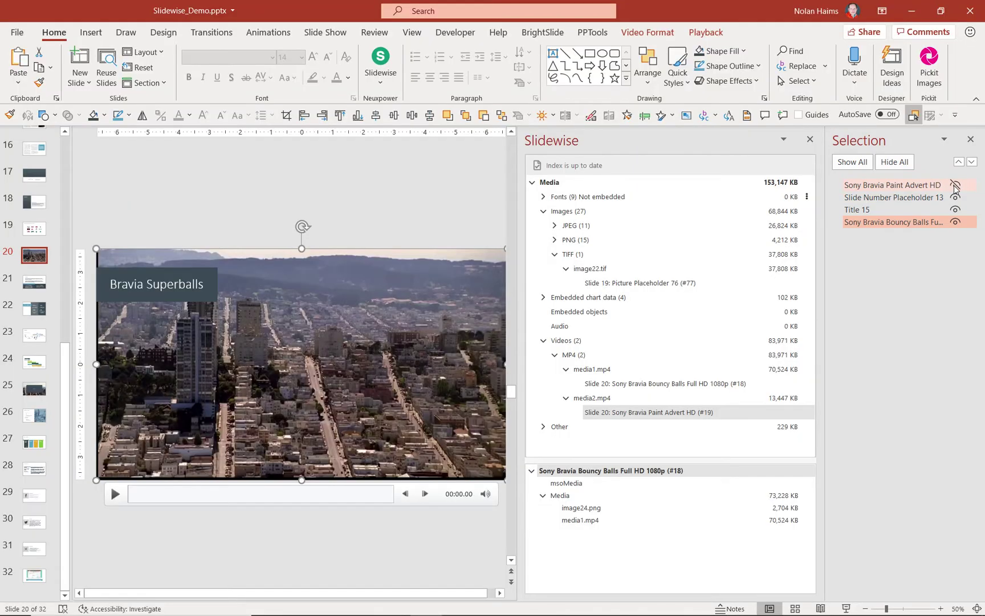
left_click(955, 186)
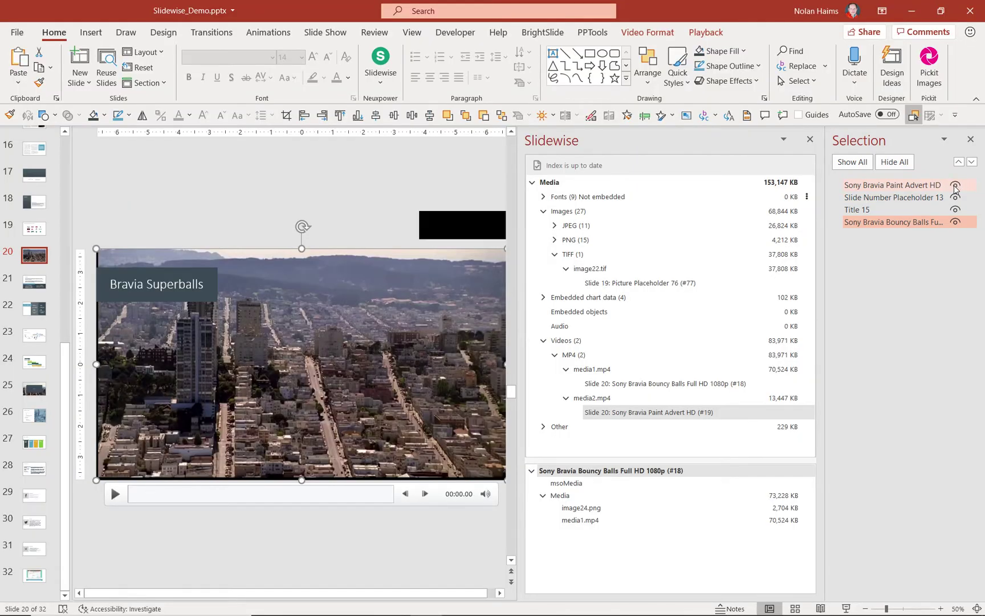
left_click_drag(517, 237, 519, 238)
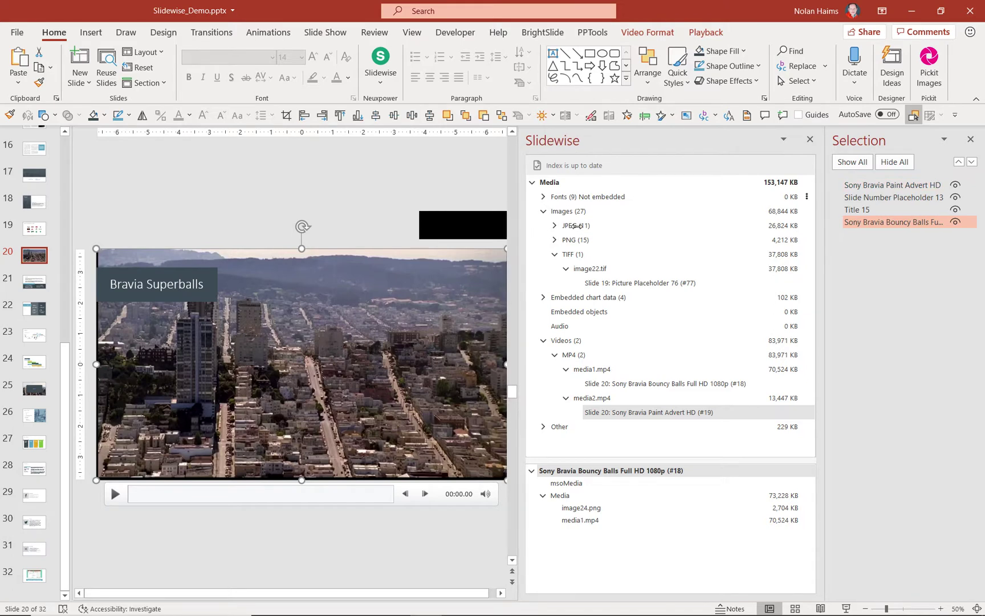
left_click_drag(577, 226, 585, 225)
left_click(501, 233)
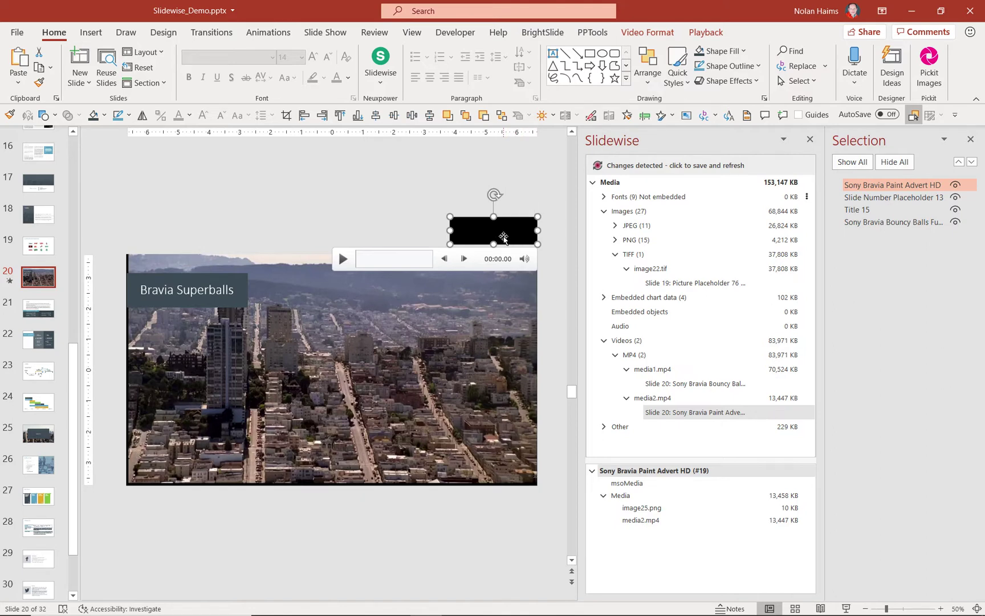
Delete the Paint Advert video, save to refresh media to 139,689 KB, and expand Fonts (9).
key("Delete")
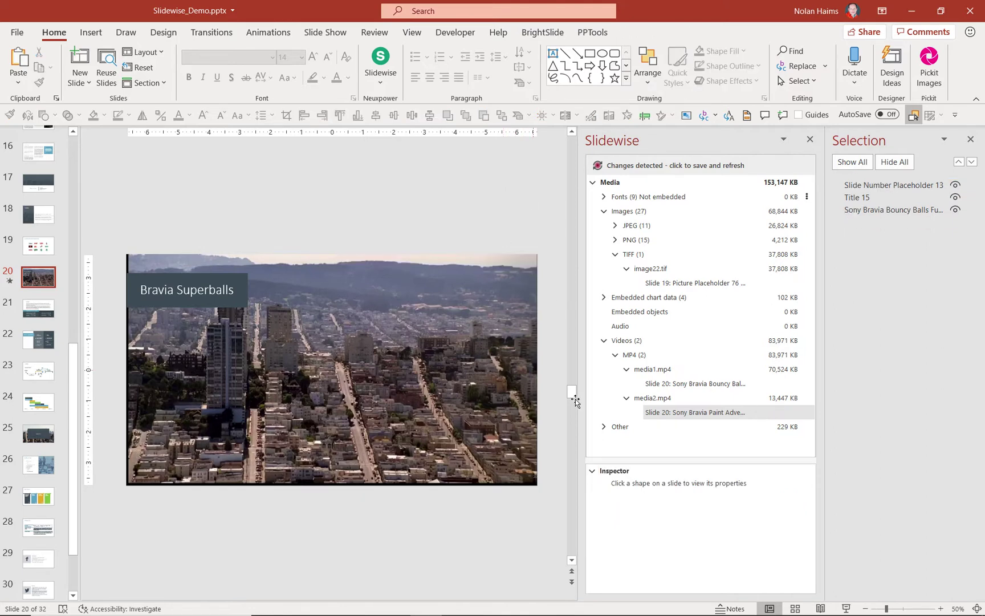
left_click(647, 172)
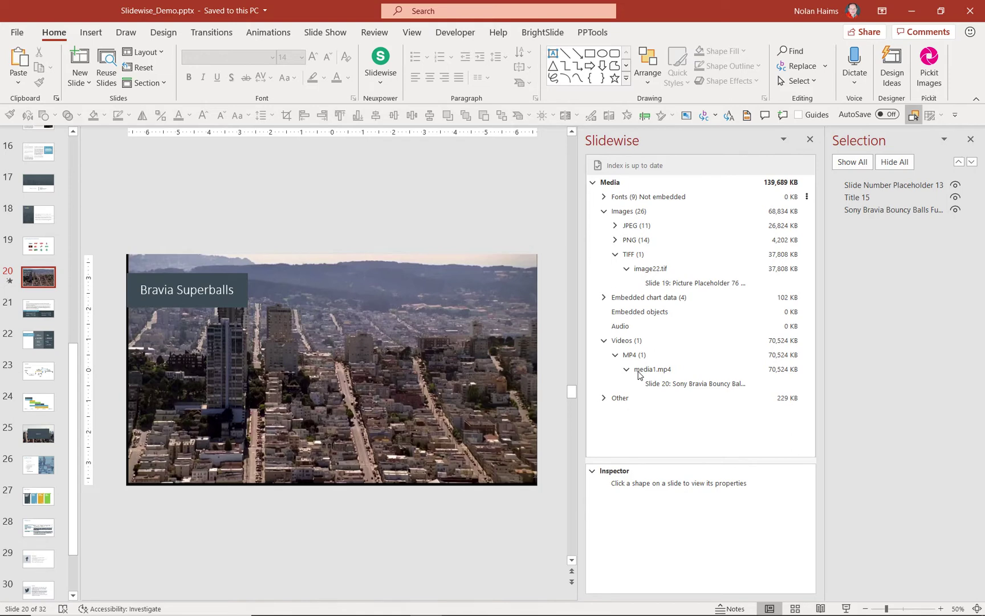
left_click(604, 196)
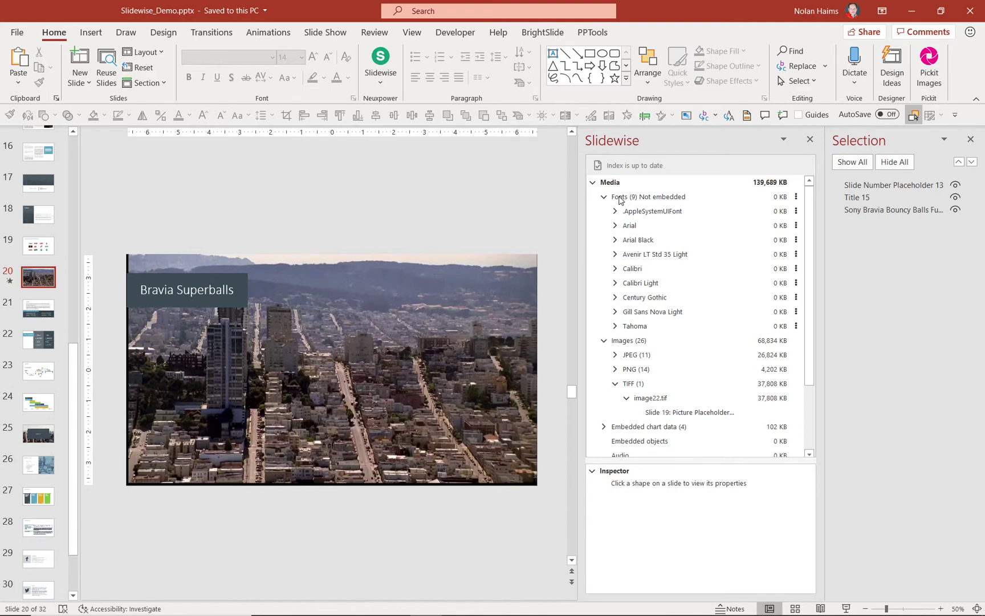
Close the Selection pane and confirm the Bravia Superballs title uses Calibri Light.
left_click(971, 139)
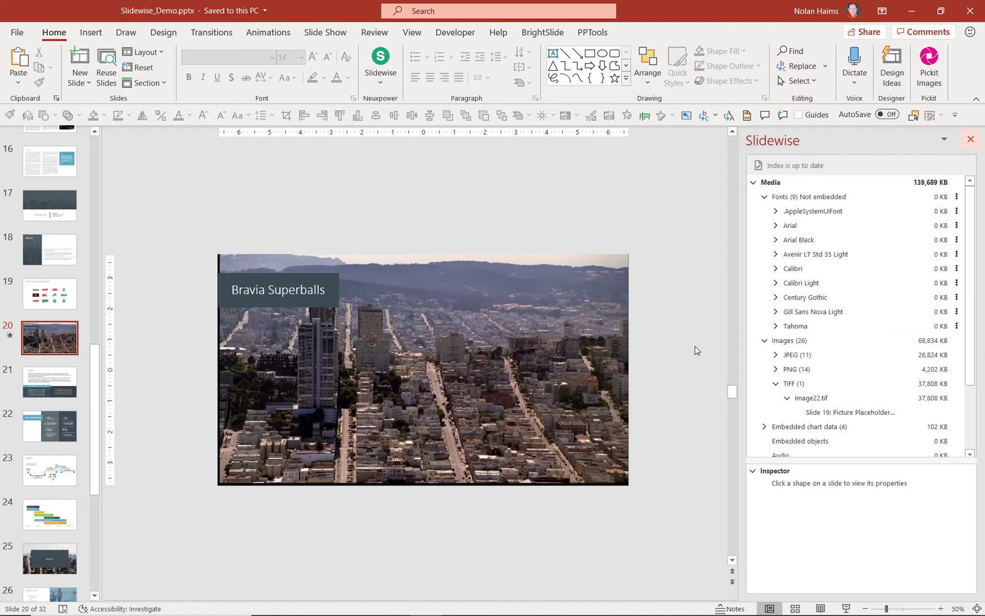
mouse_move(370, 312)
left_click(292, 282)
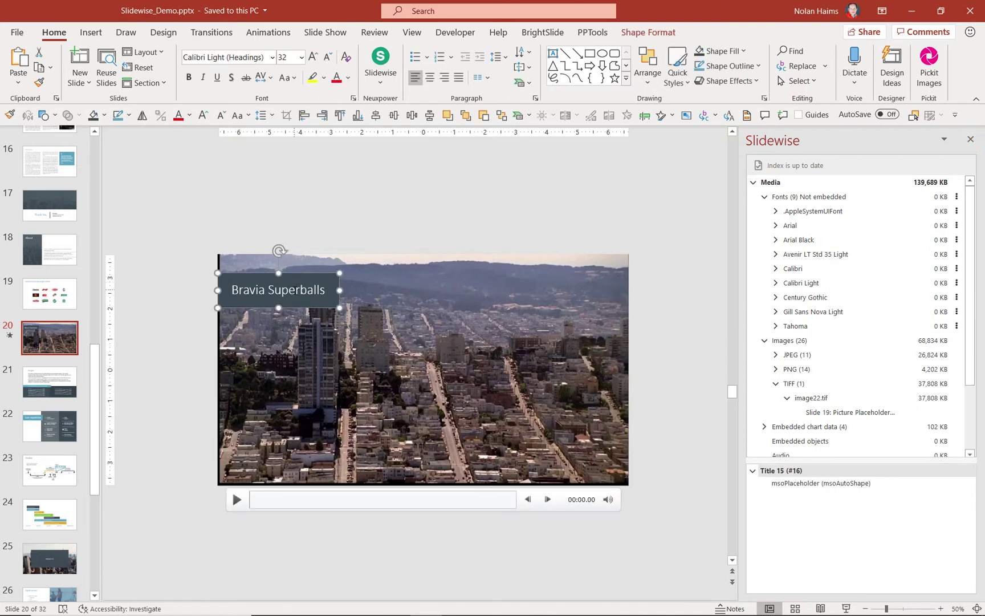
left_click(271, 57)
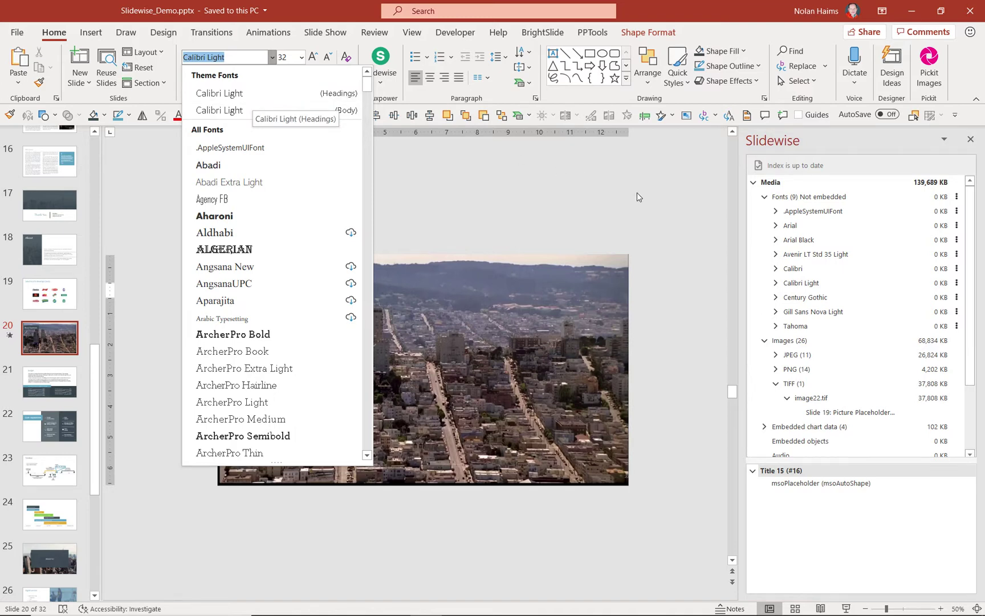
left_click(701, 231)
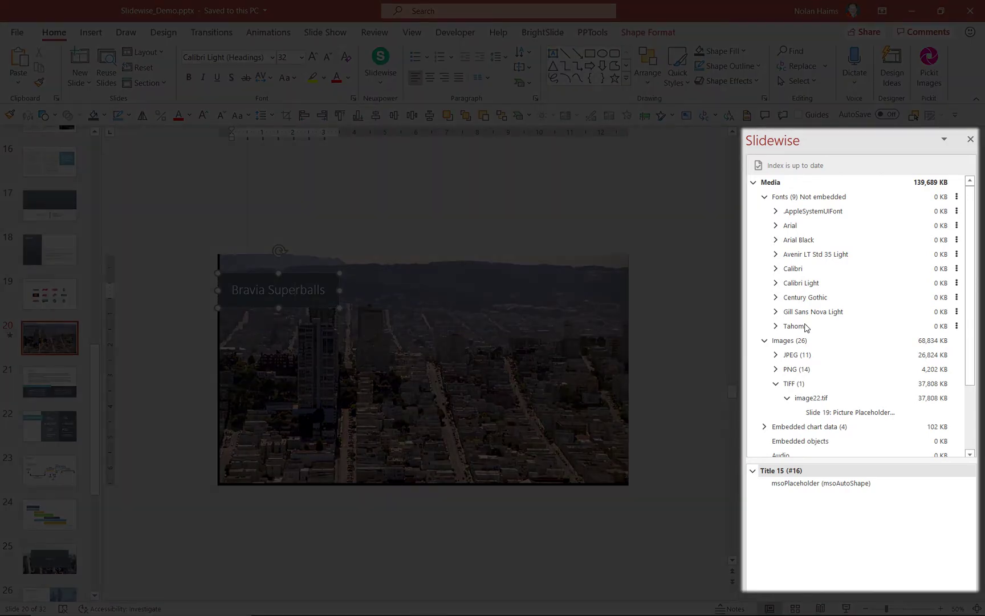
Trace Arial Black to slide 1 and Avenir LT Std 35 Light to slide 28, then open .AppleSystemUIFont's actions.
left_click(776, 239)
left_click(828, 255)
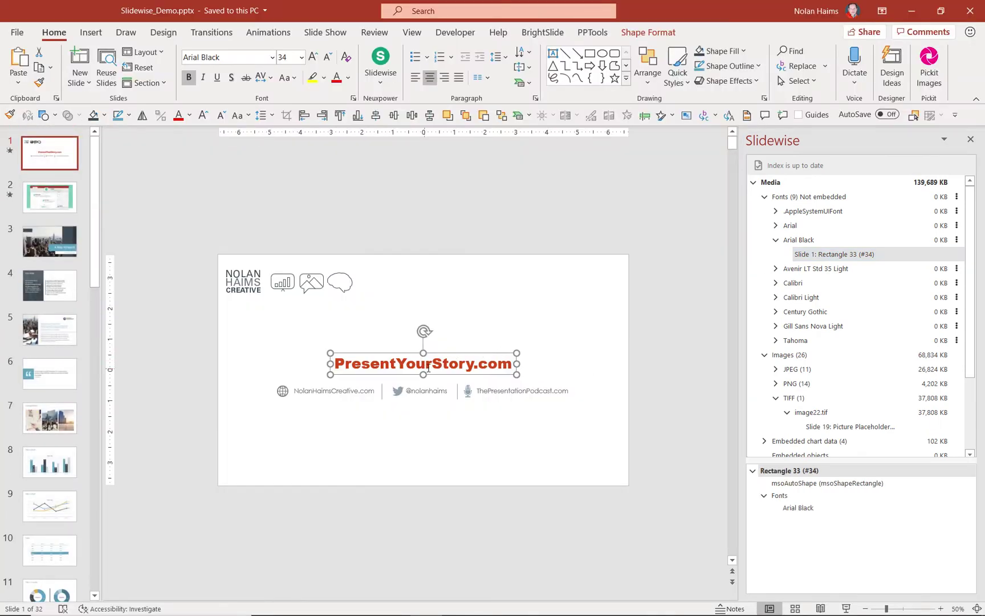
left_click(776, 270)
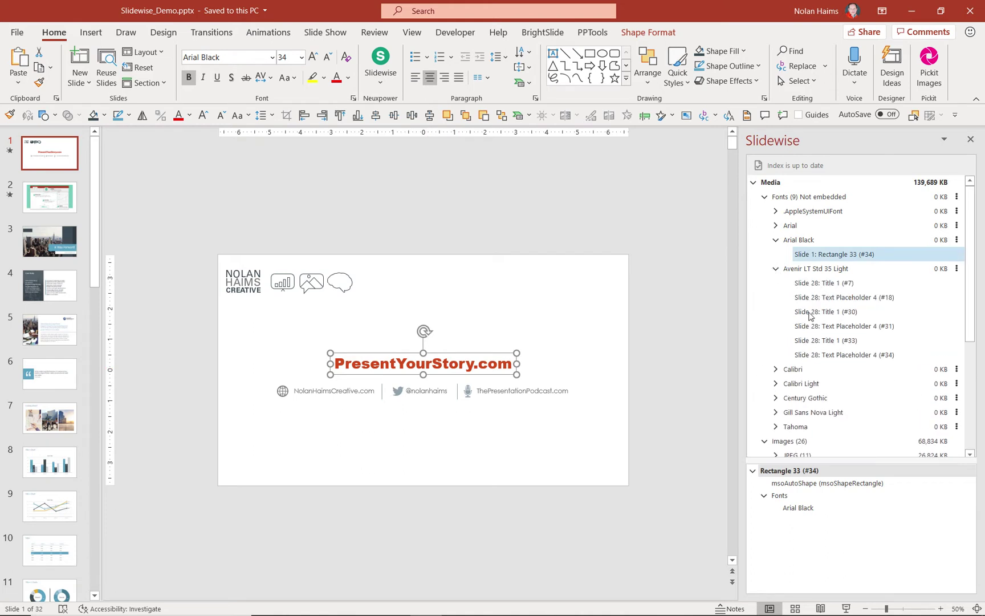
left_click(956, 212)
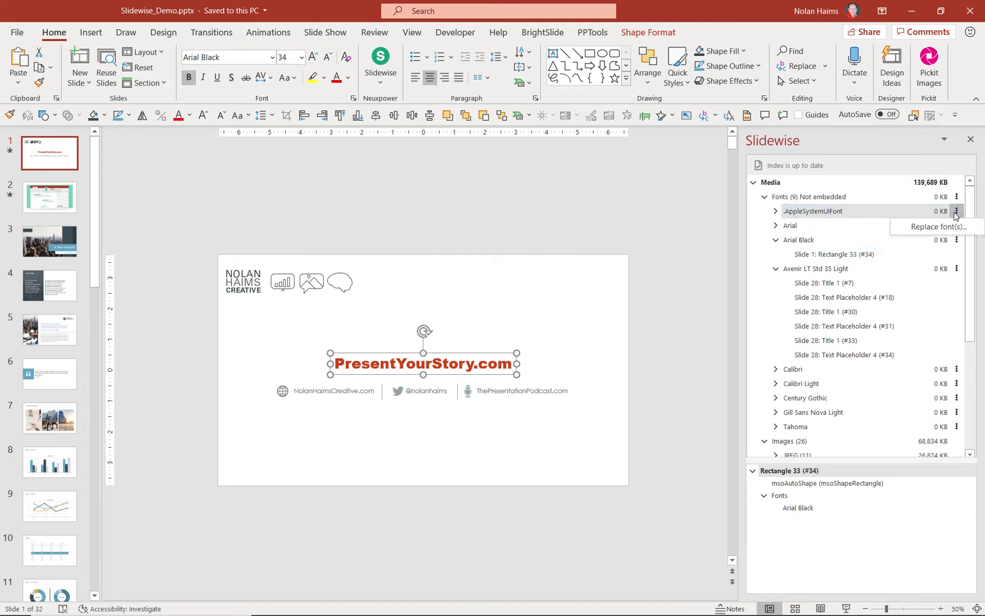
In Replace font(s), select all listed fonts and choose Calibri Light as the replacement.
left_click(947, 227)
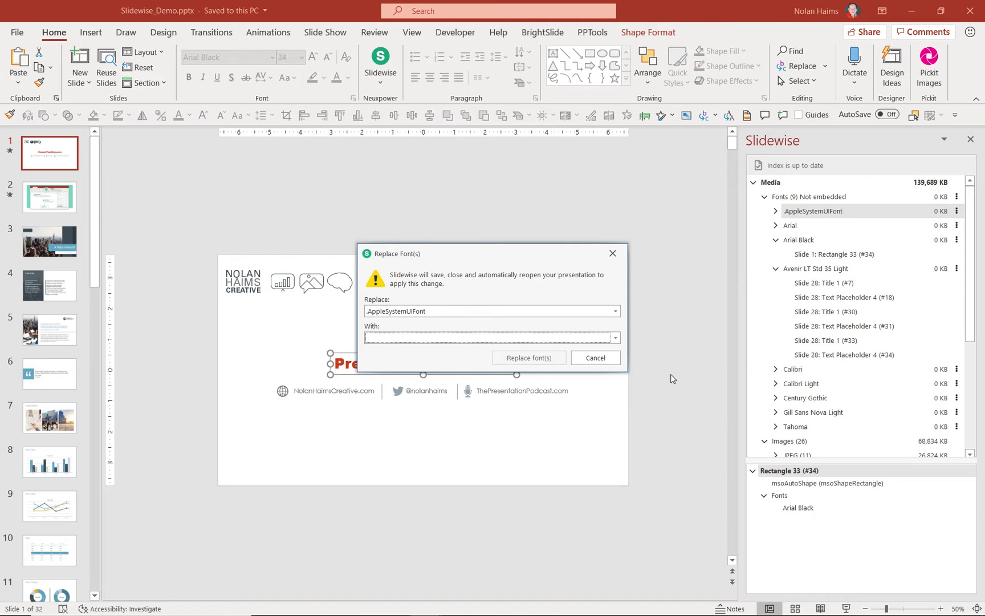
left_click(616, 312)
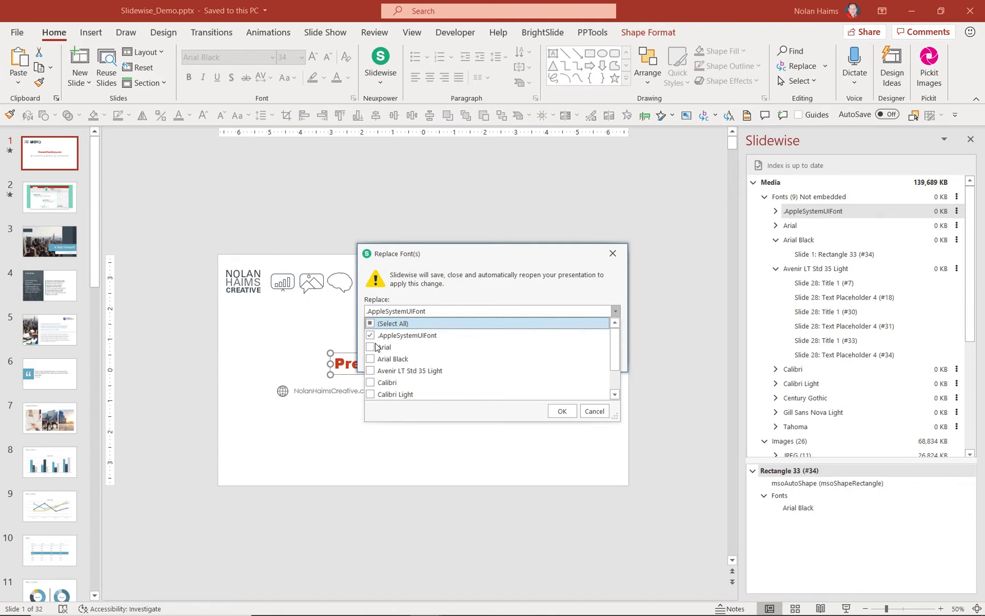
left_click(369, 324)
left_click(370, 348)
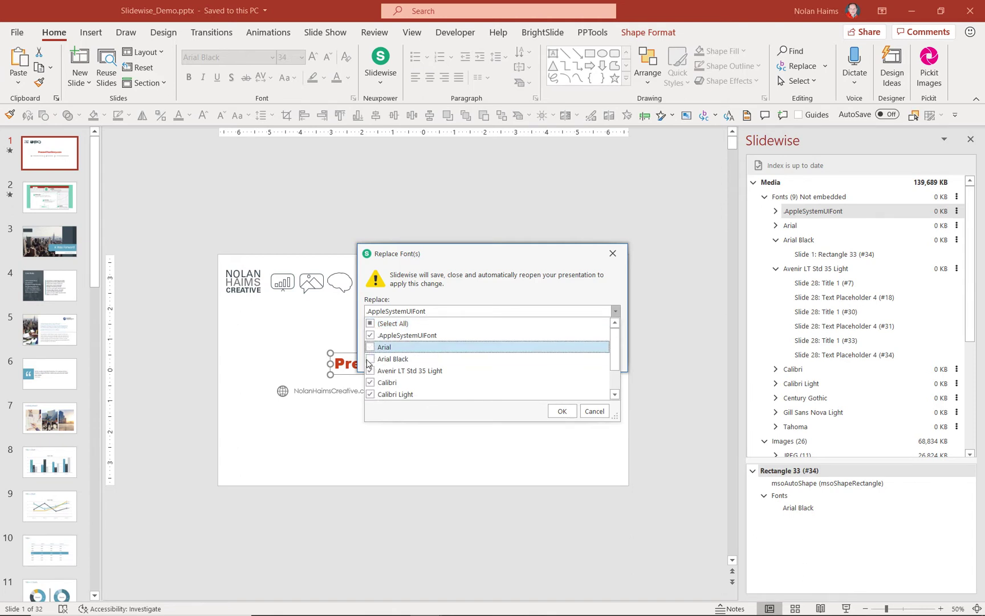
left_click(370, 348)
left_click(562, 412)
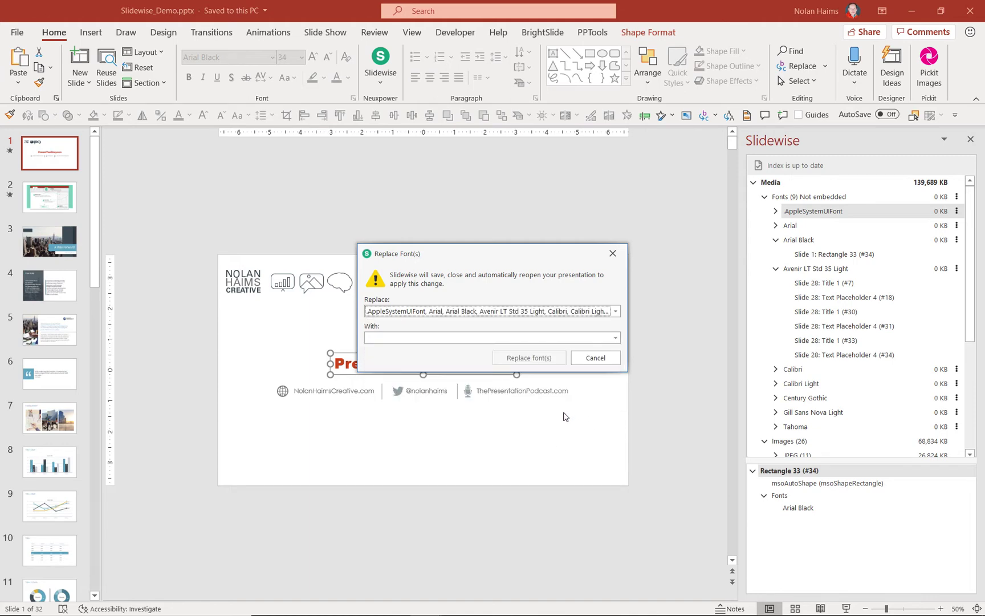
left_click(617, 340)
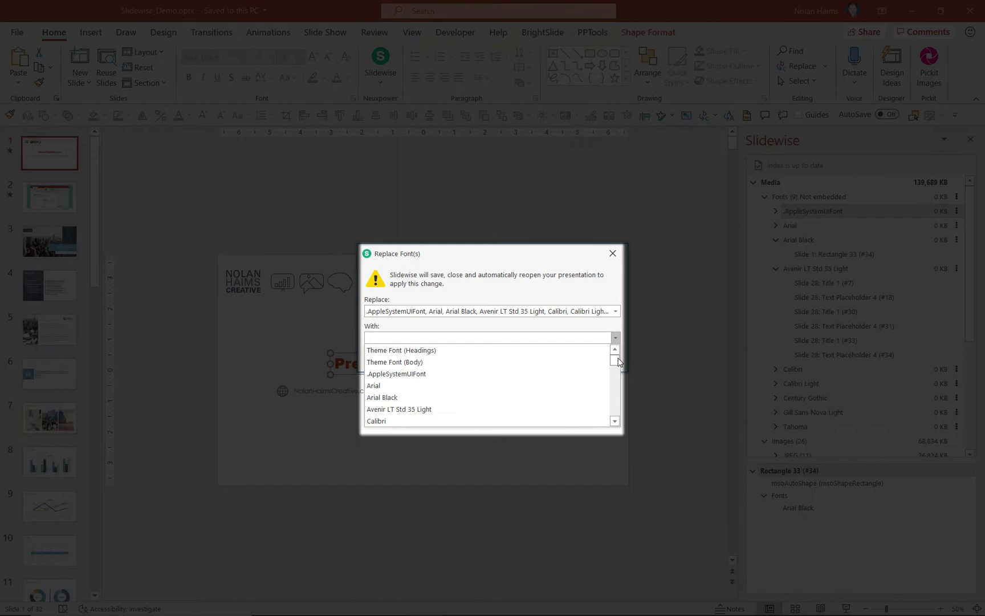
mouse_move(616, 358)
left_mouse_down()
mouse_move(614, 409)
mouse_move(615, 358)
left_mouse_up()
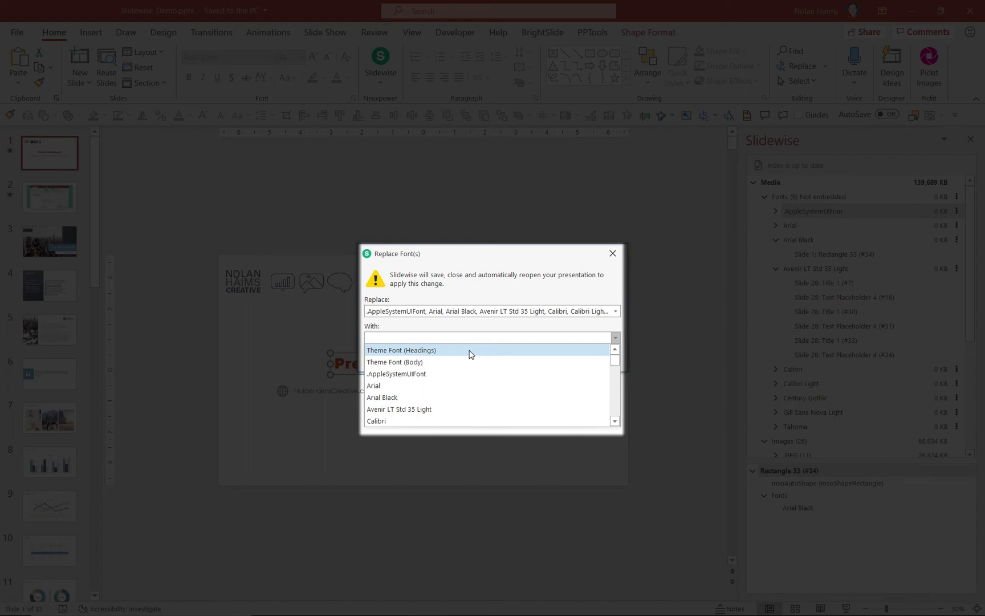
scroll(483, 400, "down", 1)
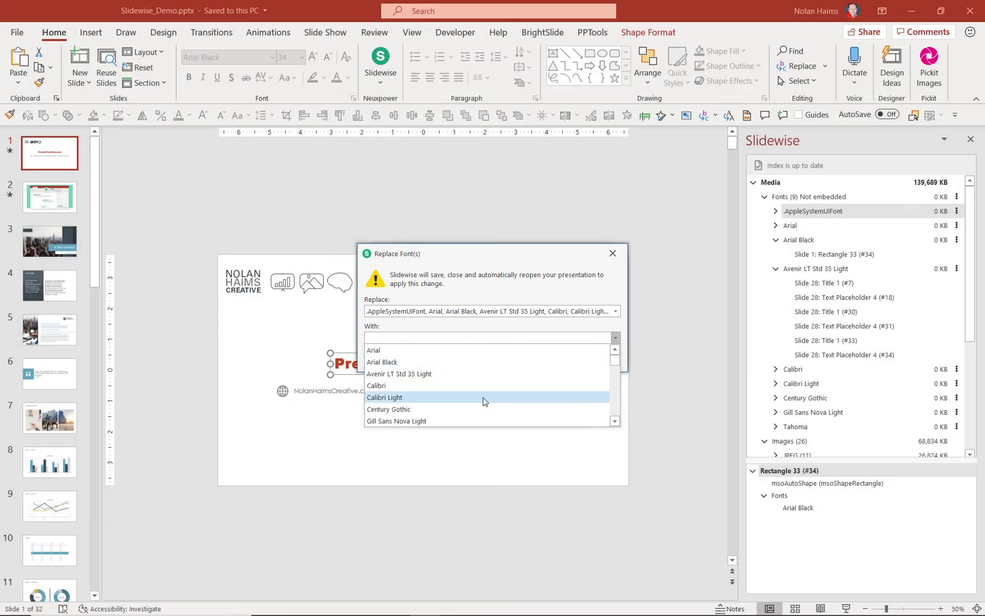
left_click(443, 397)
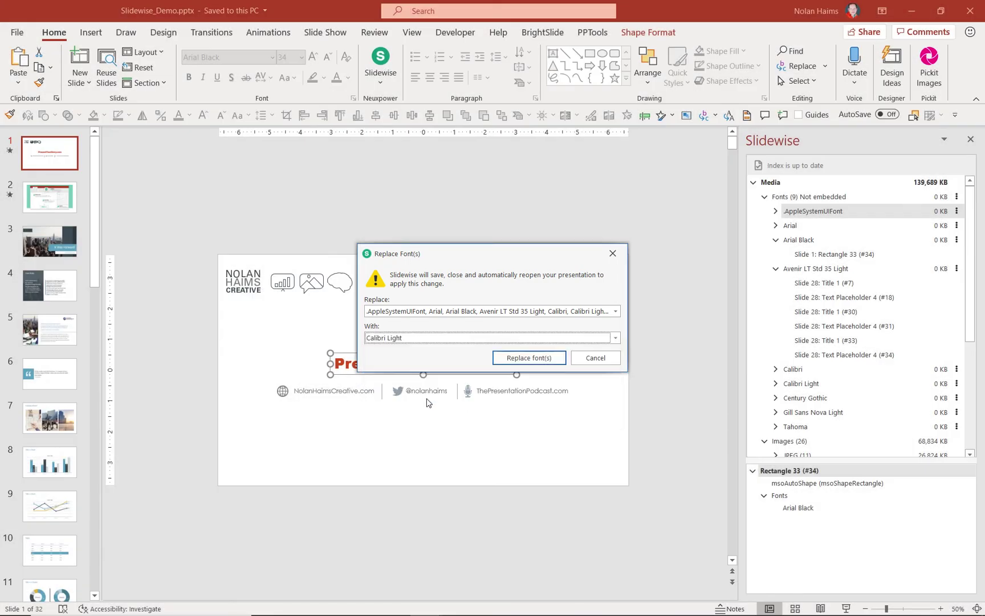
Run the batch replacement of all fonts with Calibri Light, then close the Selection pane.
left_click(528, 359)
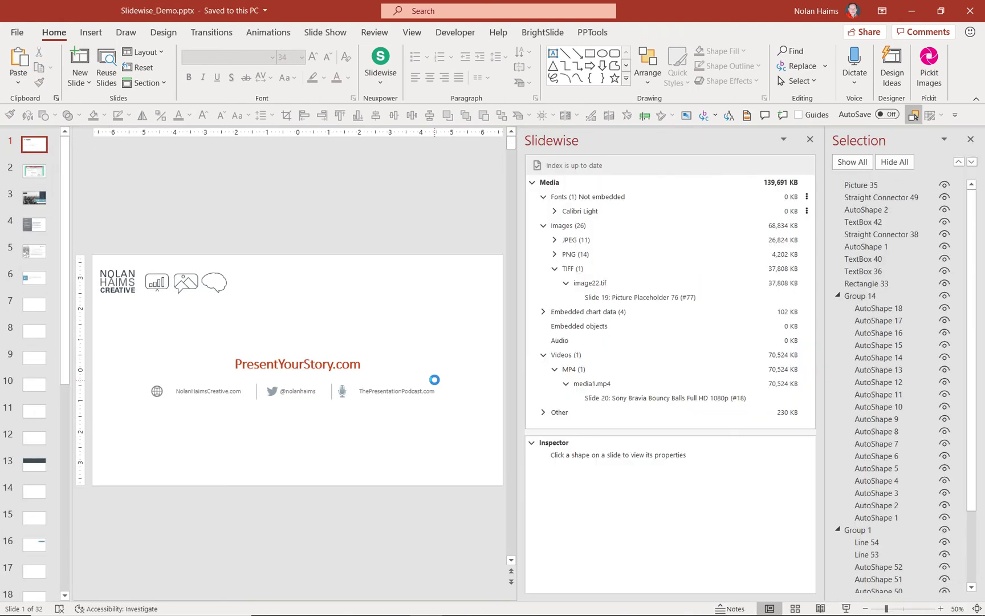
left_click(970, 139)
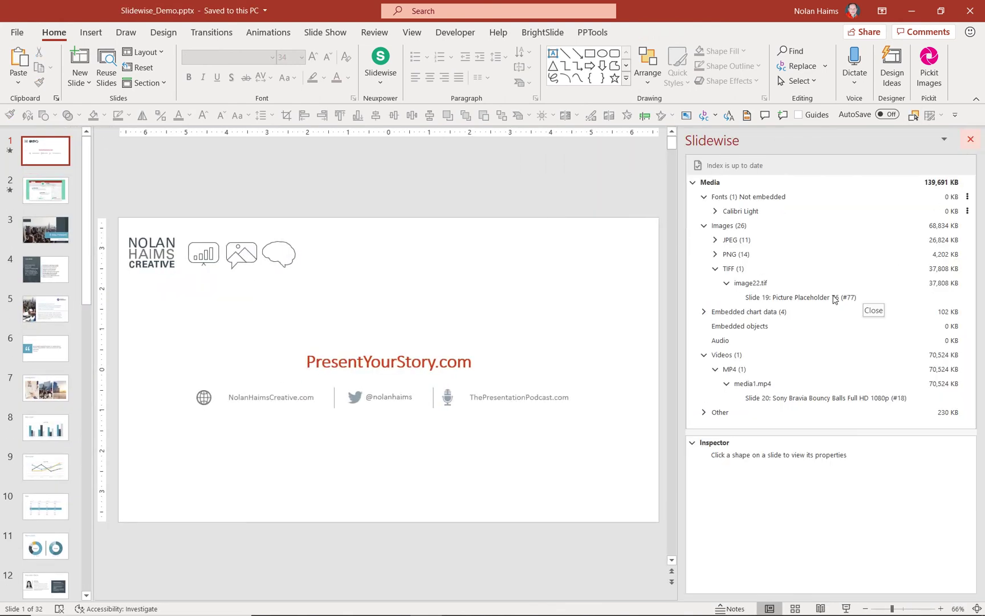
Check which shapes use Calibri Light, then choose full font embedding (Embed fonts full) for the deck.
left_click(716, 212)
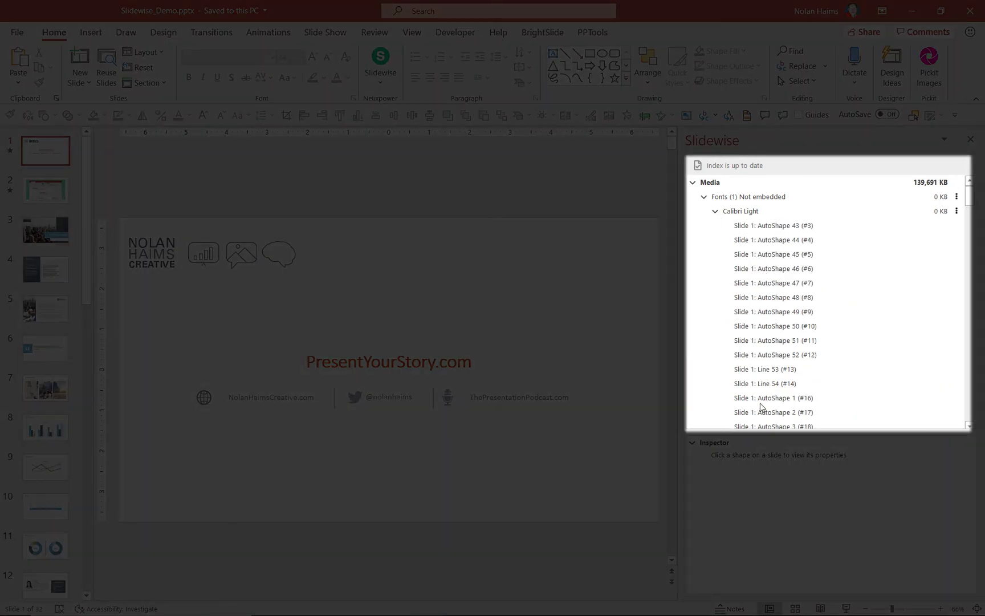
left_click(716, 212)
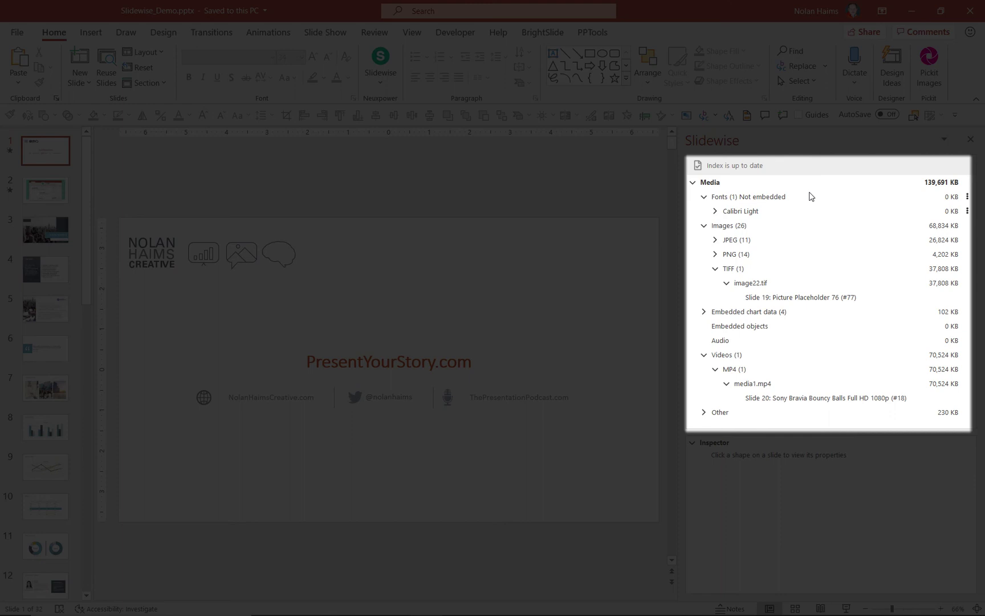
left_click(968, 198)
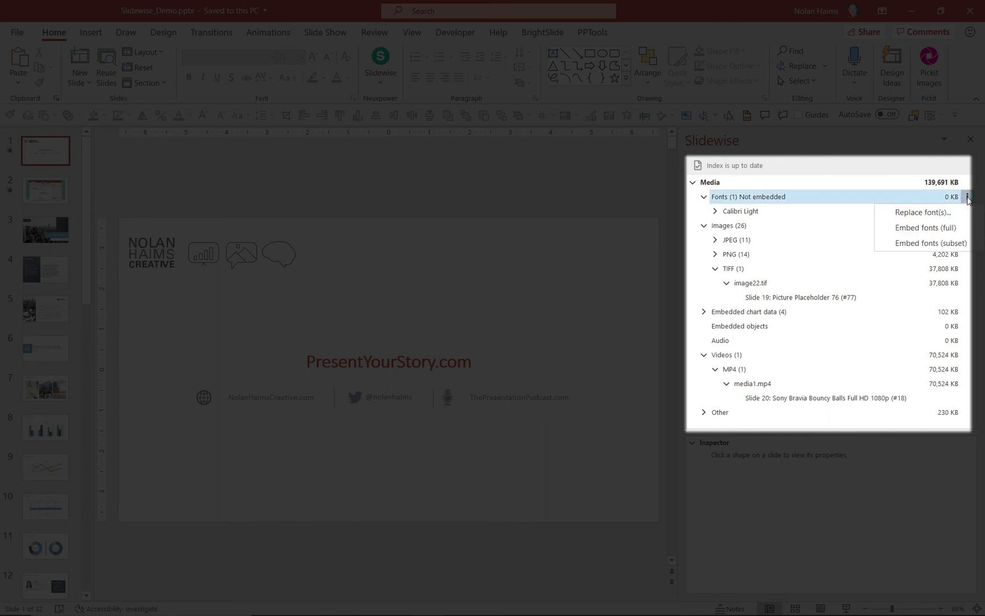
left_click(914, 229)
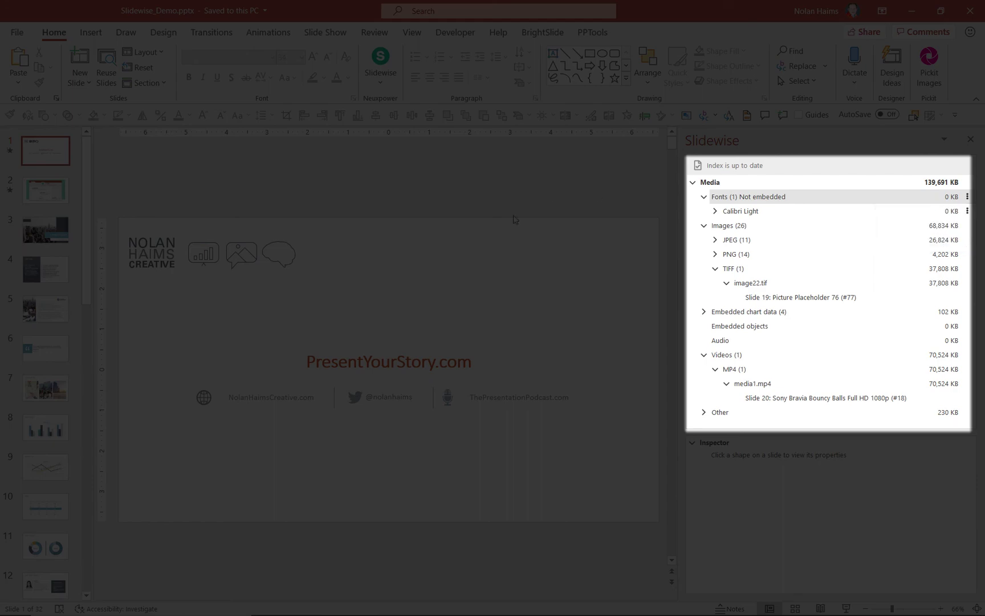
Verify the PresentYourStory.com text uses Calibri Light, then display closing slide 32.
scroll(65, 337, "down", 5)
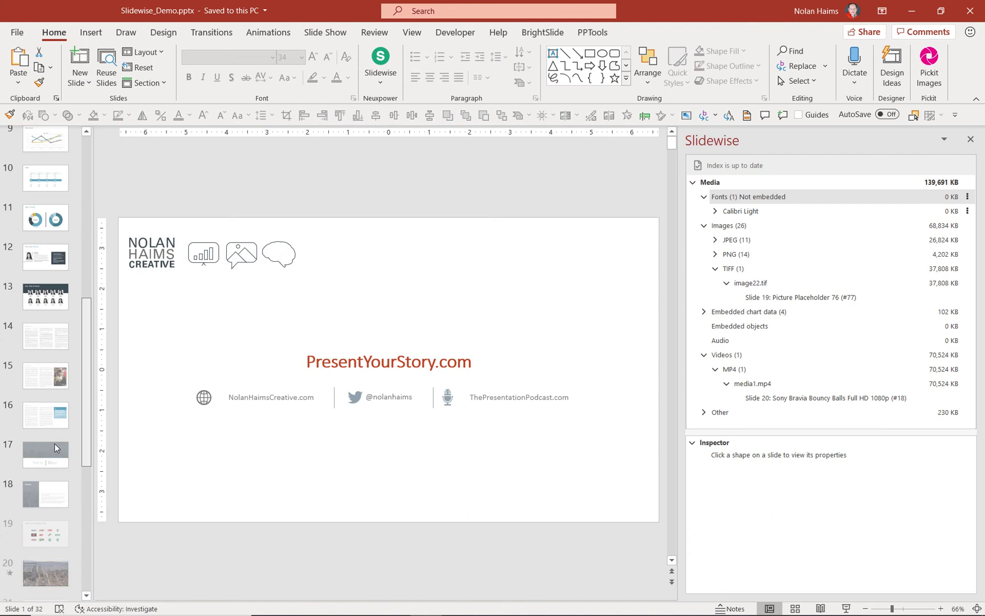
scroll(65, 337, "up", 5)
left_click(345, 361)
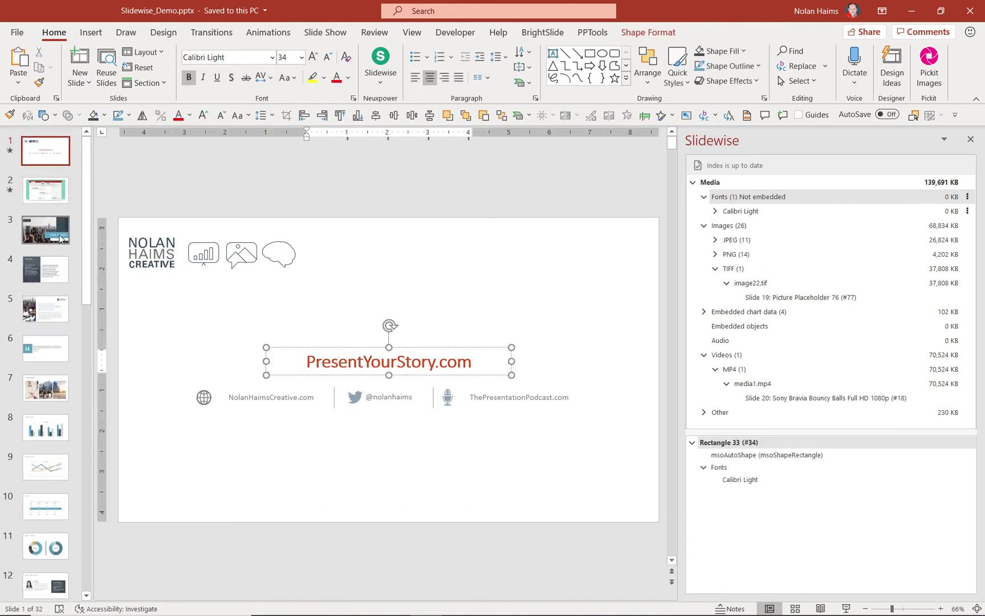
scroll(85, 194, "down", 10)
left_click(45, 568)
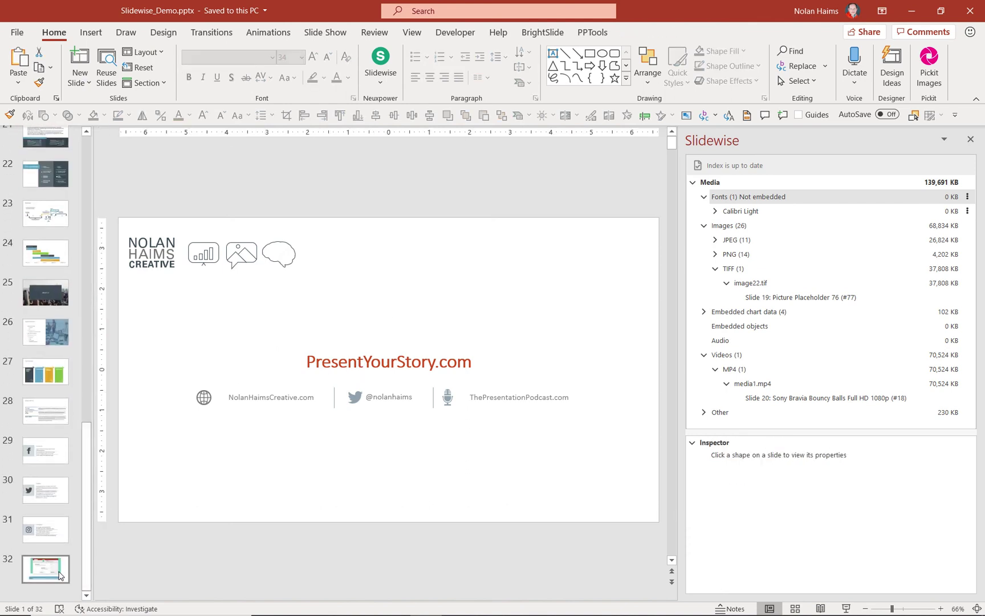